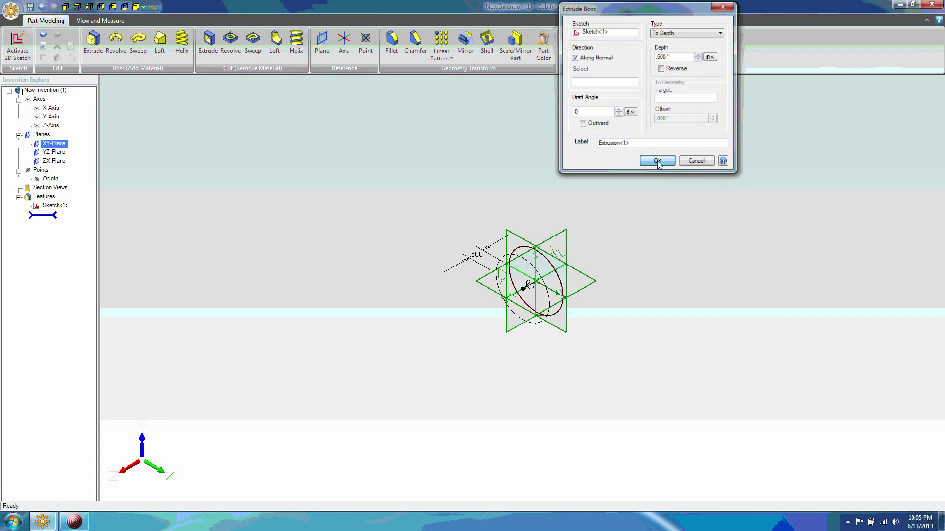
# - Extrude the circle sketch into a disc
pyautogui.click(658, 162)
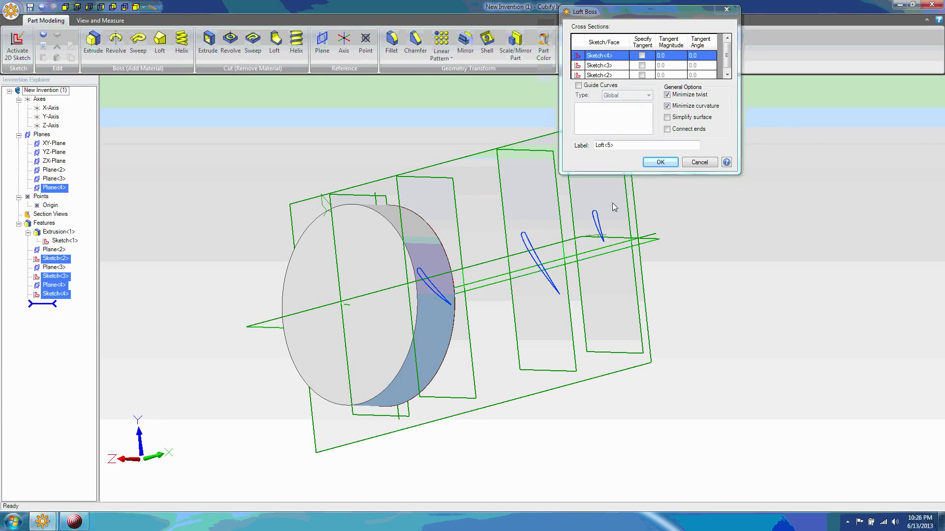
# - Create the blade loft through Sketch<4>, Sketch<3> and Sketch<2>
pyautogui.click(658, 162)
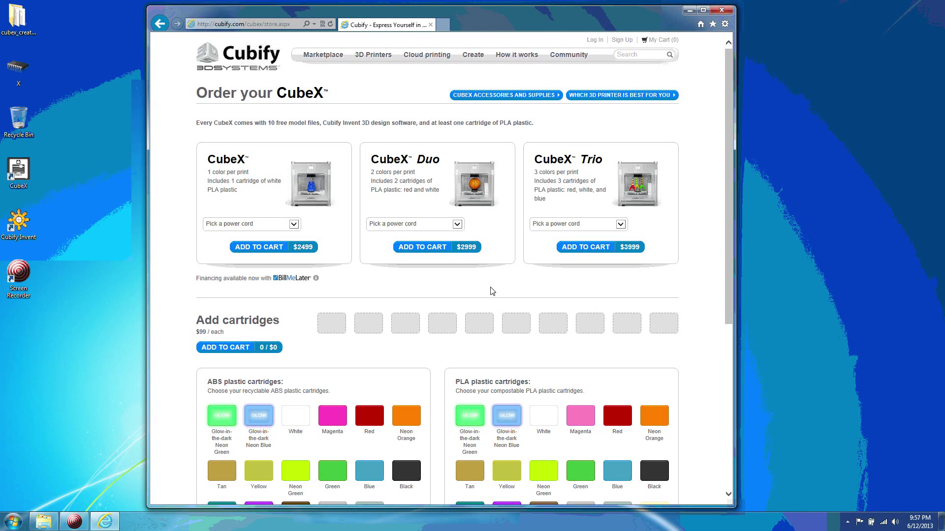
# - Go through the Cubify store's 3D Printers section to the CubeX Tech Specs page
pyautogui.scroll(-3, 492, 291)
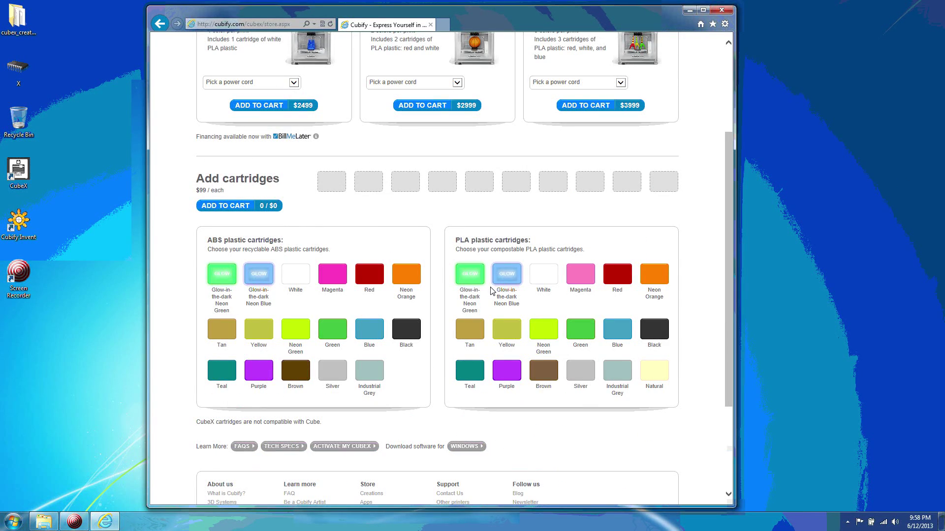
pyautogui.scroll(3, 490, 290)
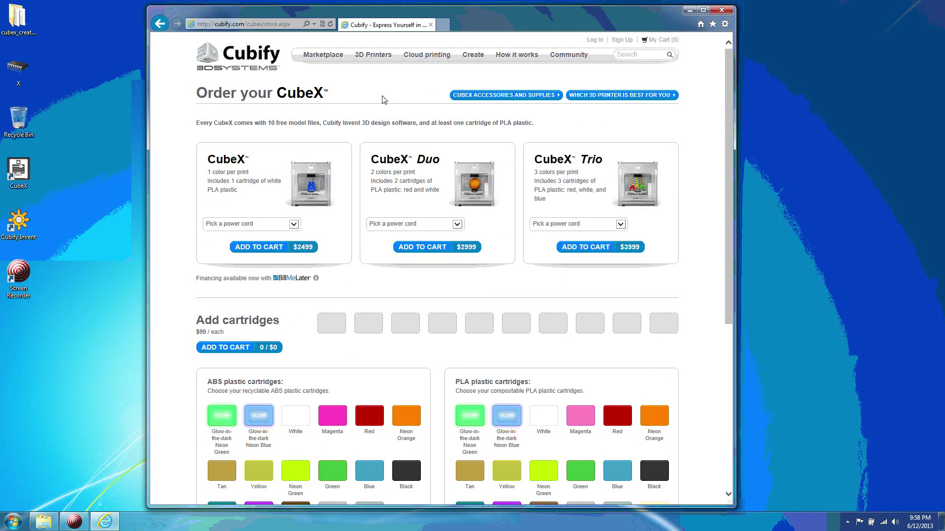
pyautogui.click(361, 55)
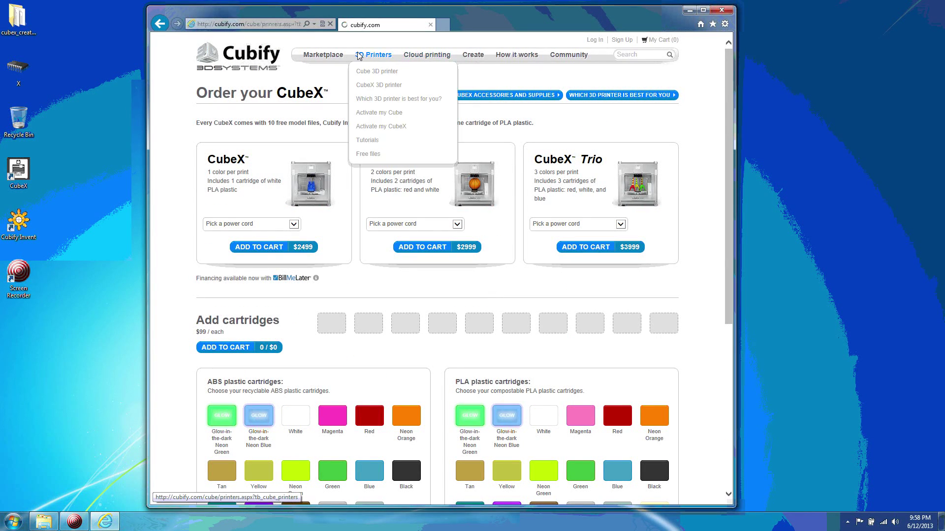
pyautogui.click(391, 85)
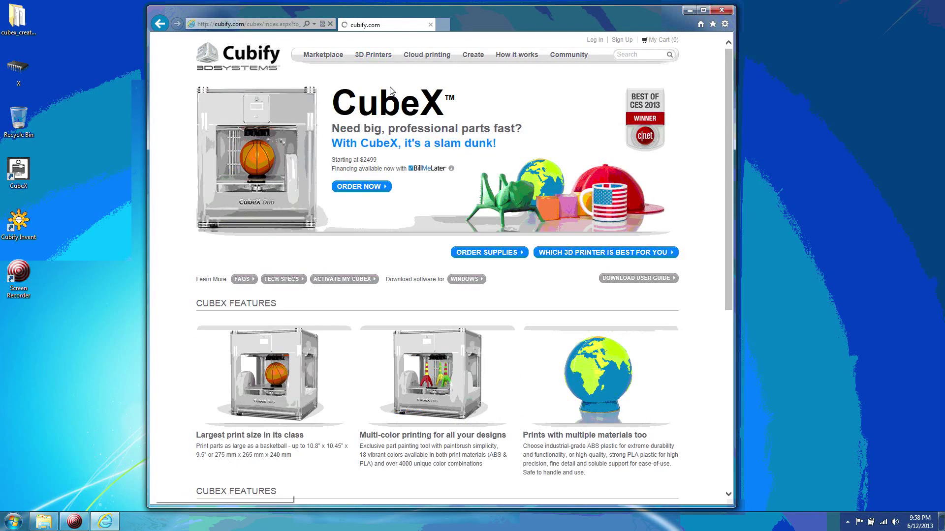
pyautogui.scroll(-3, 403, 186)
pyautogui.click(317, 233)
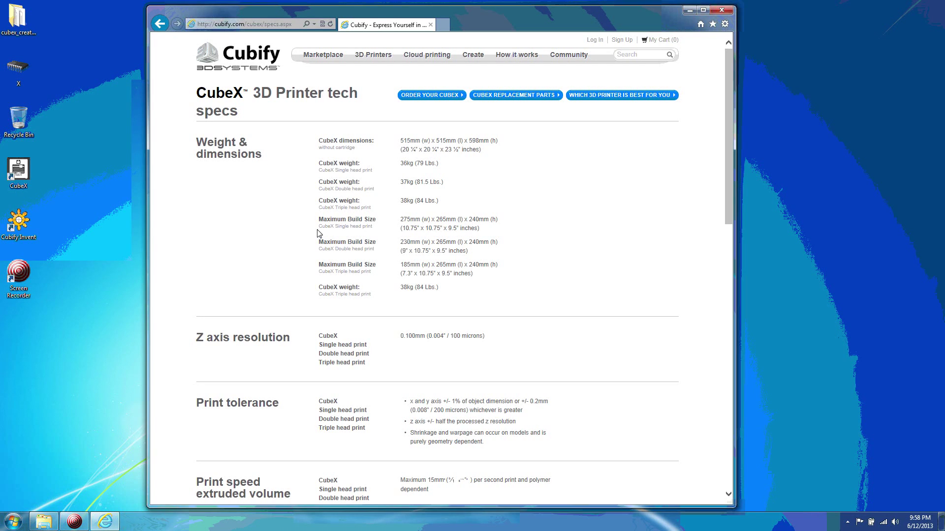
# - Scroll down through the CubeX 3D Printer specifications
pyautogui.scroll(-3, 240, 233)
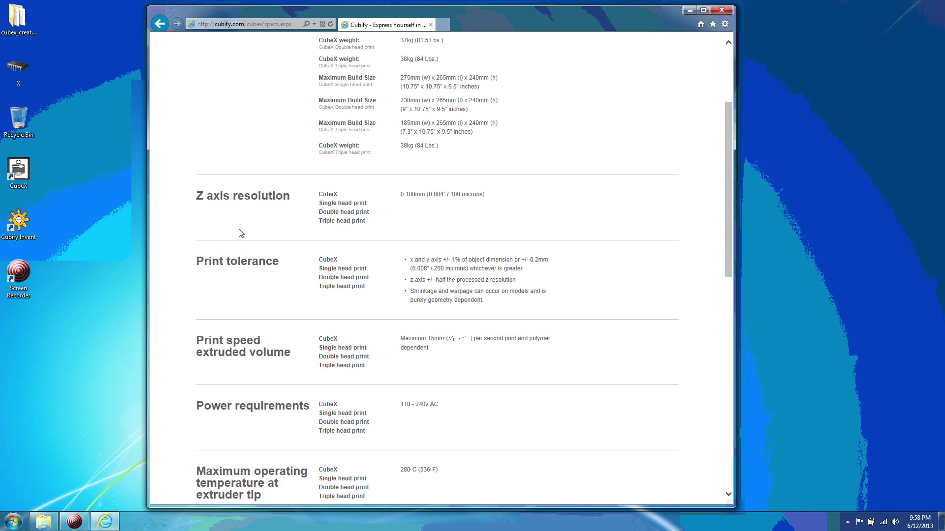
pyautogui.scroll(-2, 240, 233)
pyautogui.scroll(-2, 241, 233)
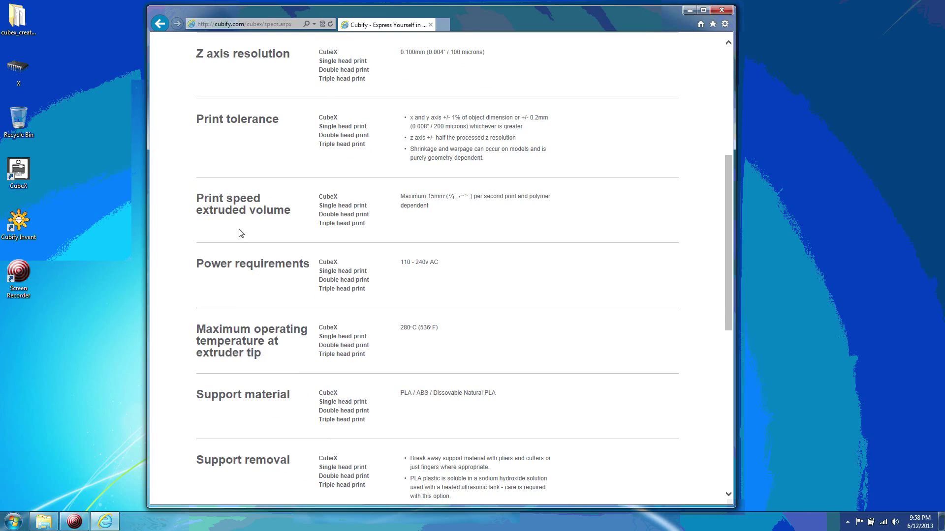
pyautogui.scroll(-2, 241, 234)
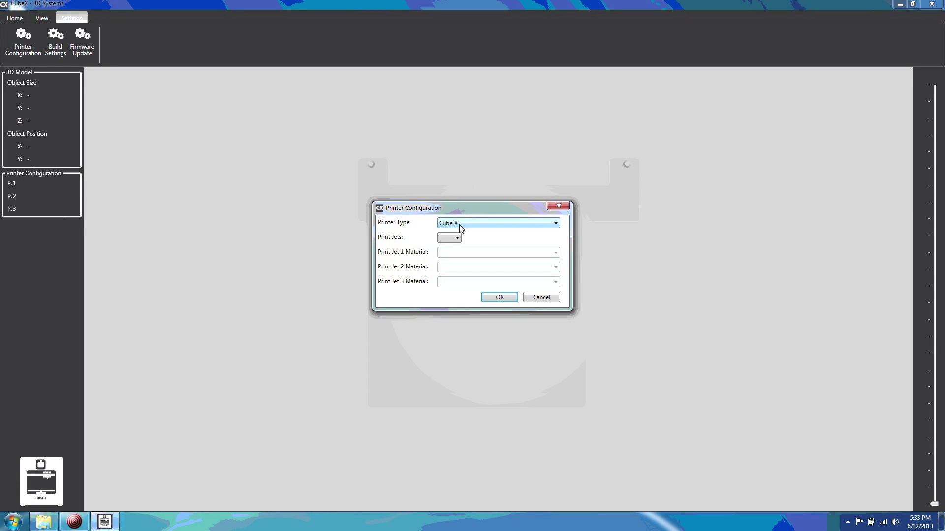
# - Configure the printer as a Cube X with 2 print jets, loaded with PLA white and PLA red
pyautogui.click(459, 224)
pyautogui.click(458, 232)
pyautogui.click(457, 238)
pyautogui.click(446, 256)
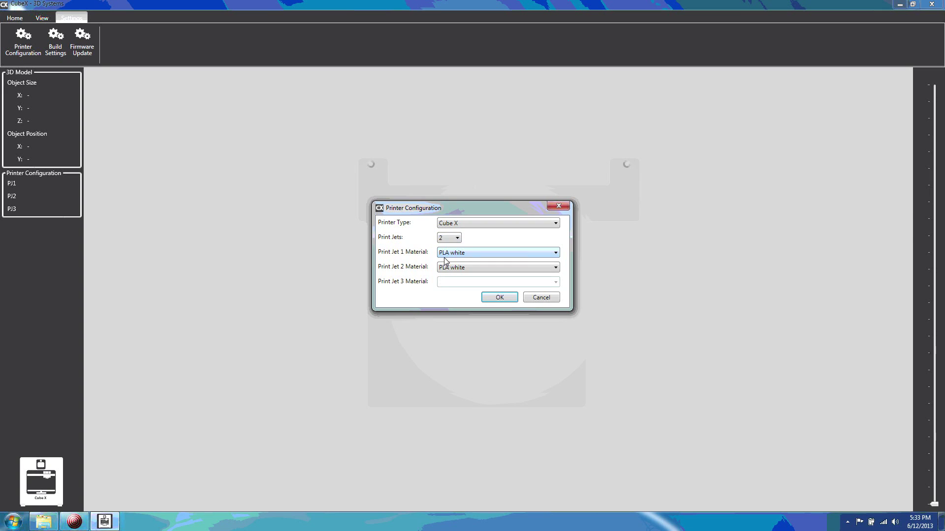
pyautogui.click(447, 267)
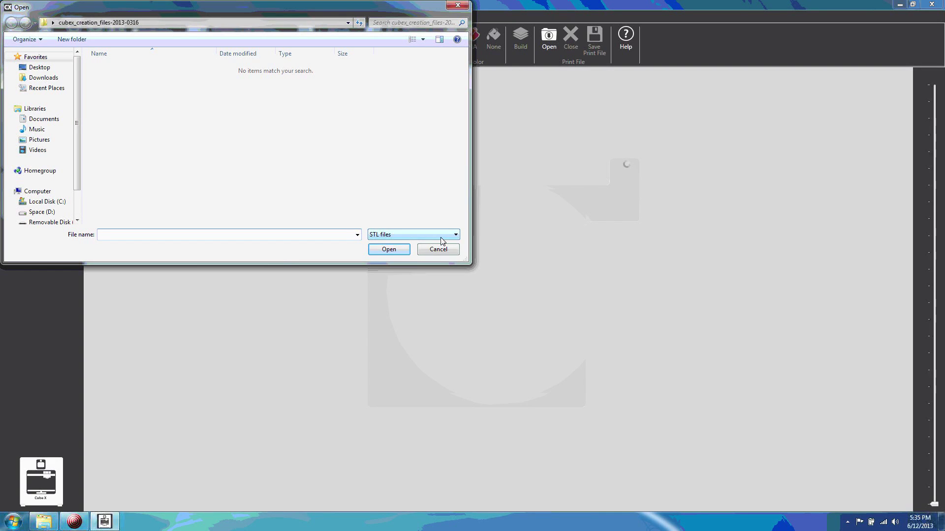
# - Open the Pawn.creation model, filtering the file list to Creation files
pyautogui.click(442, 242)
pyautogui.click(432, 256)
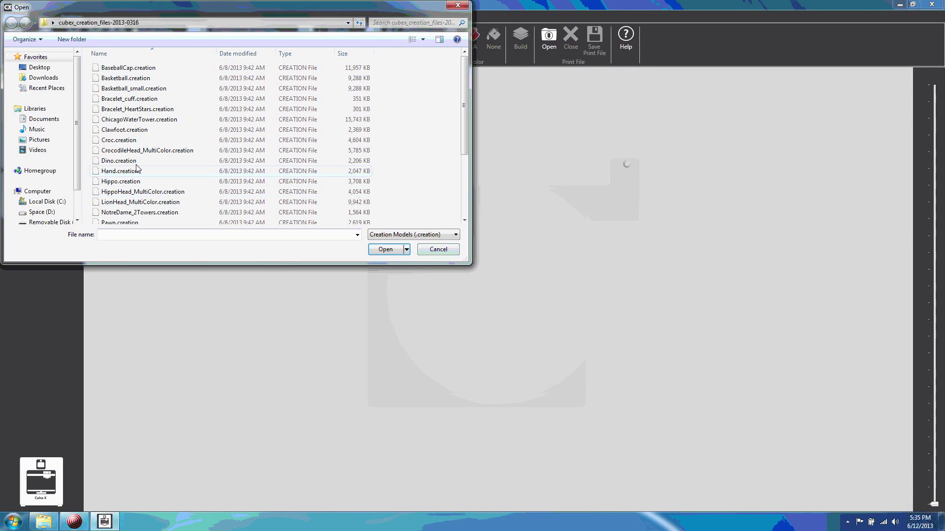
pyautogui.click(118, 207)
pyautogui.click(118, 223)
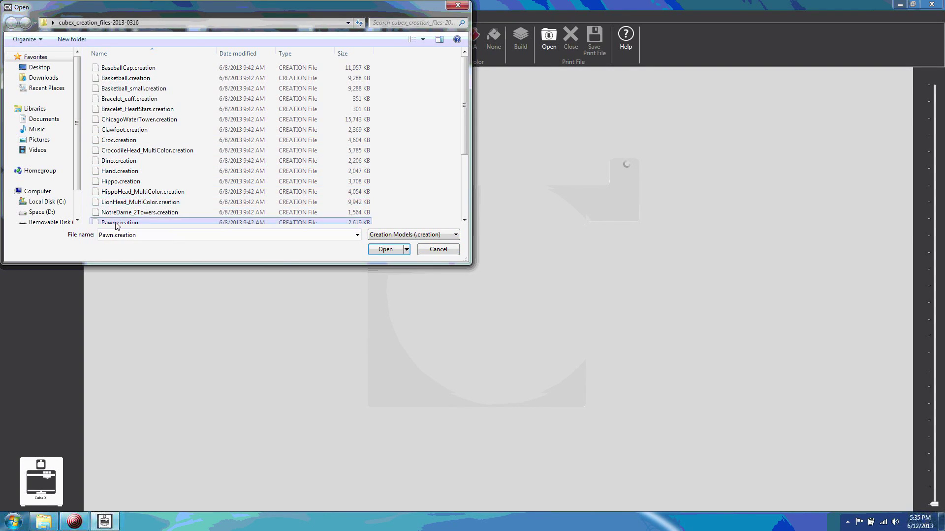
pyautogui.doubleClick(120, 220)
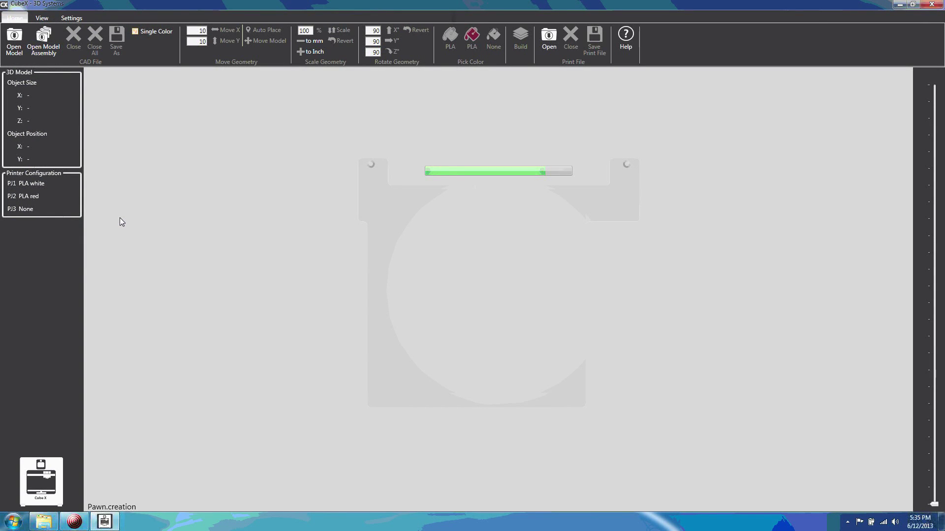
# - Scale the pawn to 50% (38.10 × 38.10 × 63.05 mm) and bring up Build Settings
pyautogui.moveTo(437, 335); pyautogui.dragTo(530, 320)
pyautogui.doubleClick(305, 30)
pyautogui.write('50')
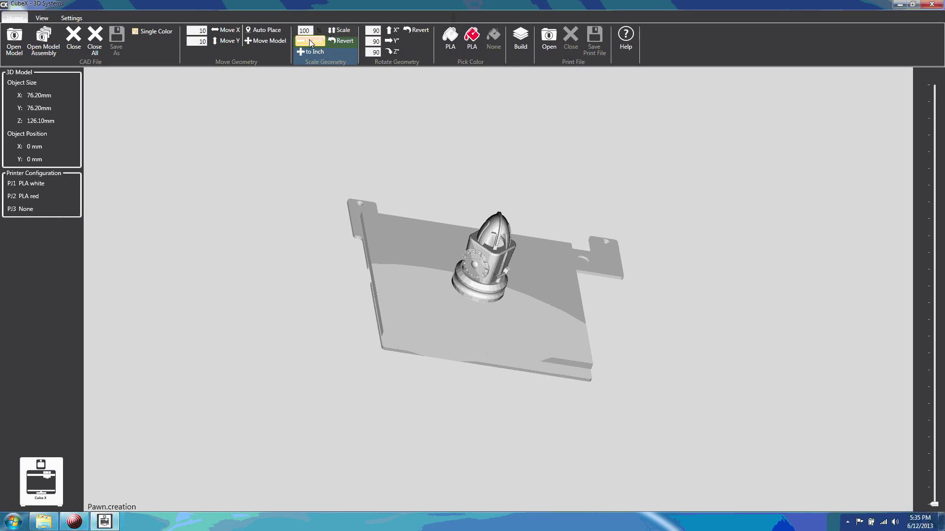
pyautogui.click(340, 31)
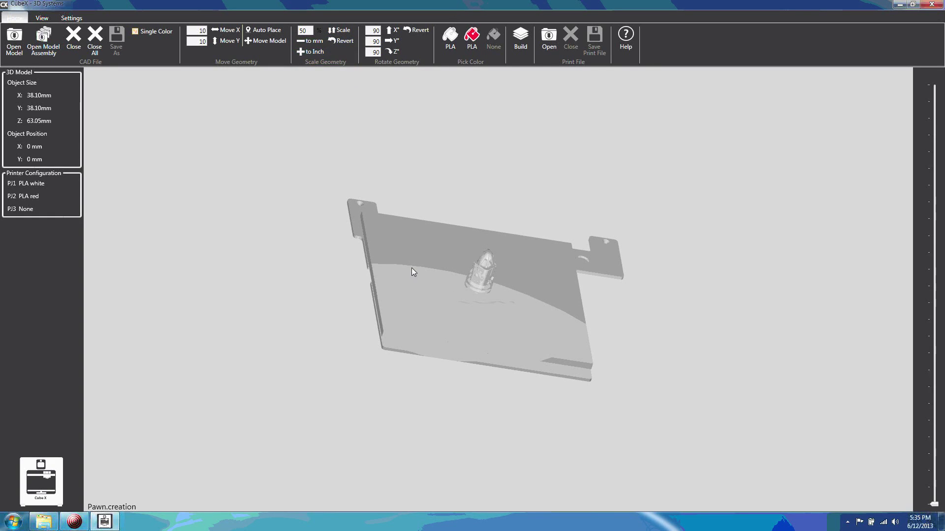
pyautogui.moveTo(406, 271); pyautogui.dragTo(396, 285)
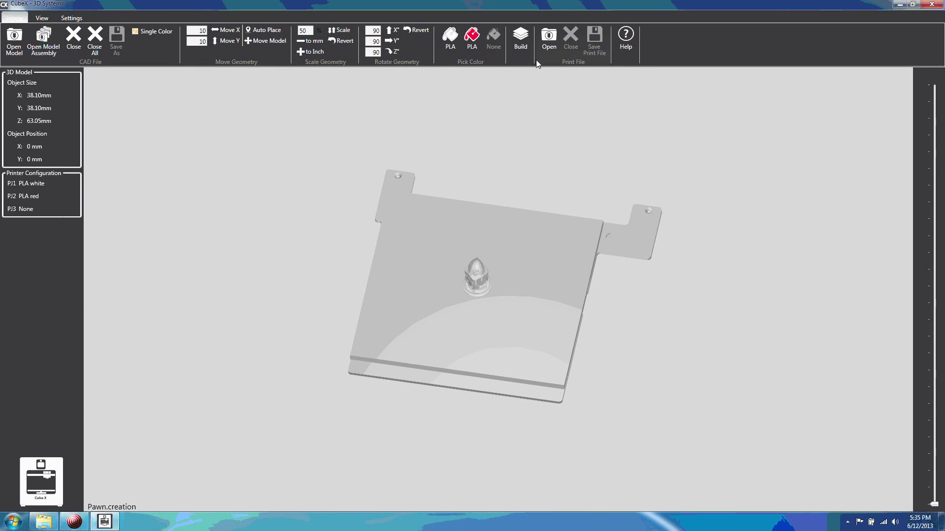
pyautogui.click(520, 39)
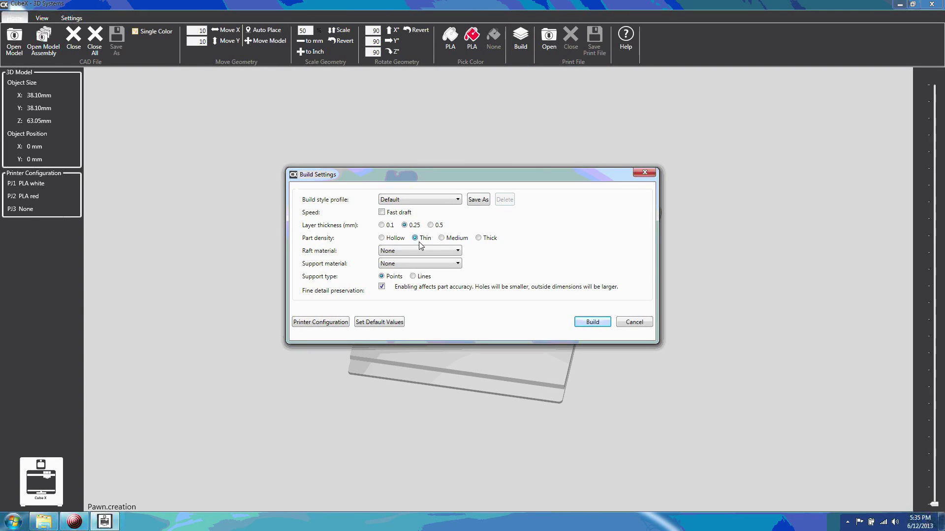
# - Build the pawn with 0.25 mm layers (1.22 g, 1:37 estimated time) and close the report
pyautogui.click(589, 322)
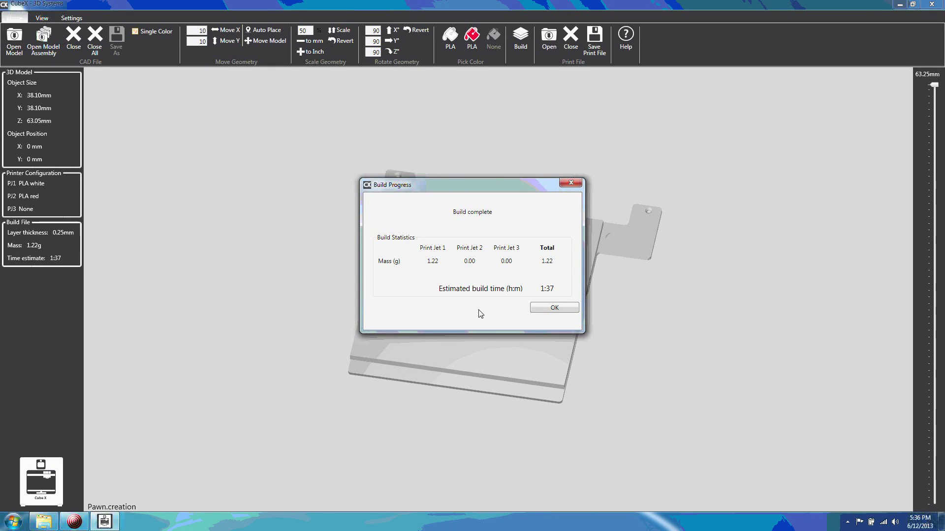
pyautogui.click(554, 309)
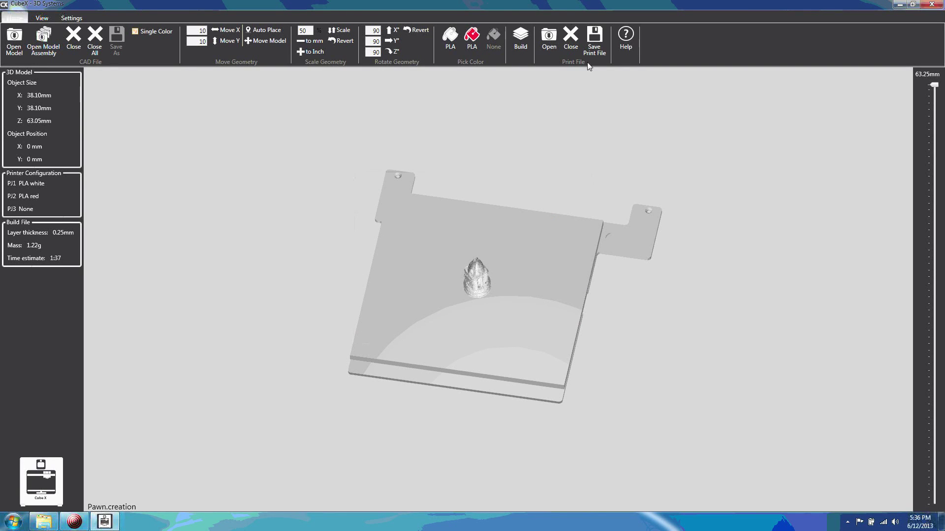
# - Save the Pawn build file to Removable Disk (F:)
pyautogui.click(594, 46)
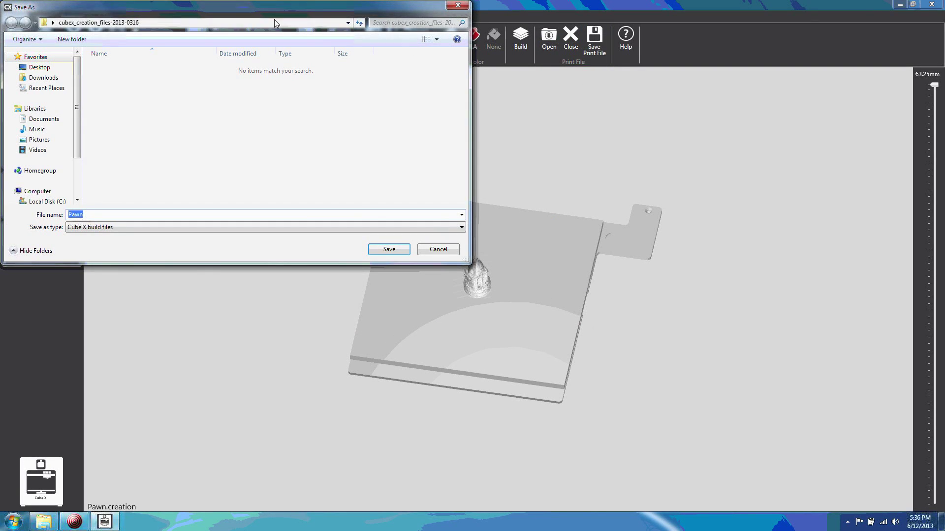
pyautogui.click(28, 192)
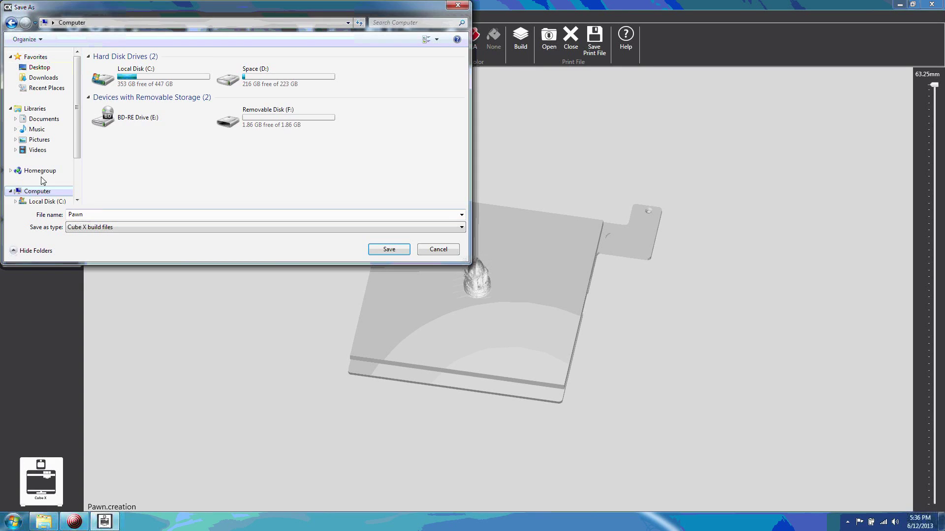
pyautogui.doubleClick(260, 125)
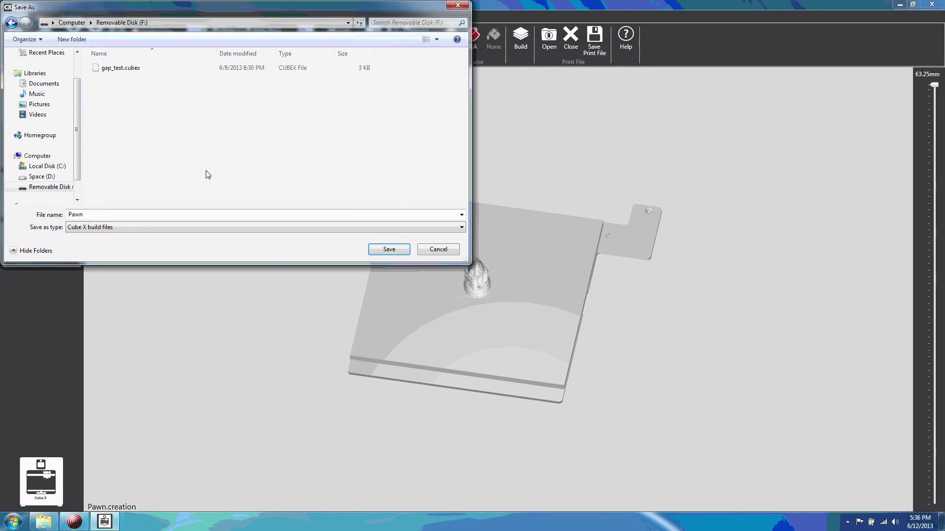
pyautogui.click(389, 249)
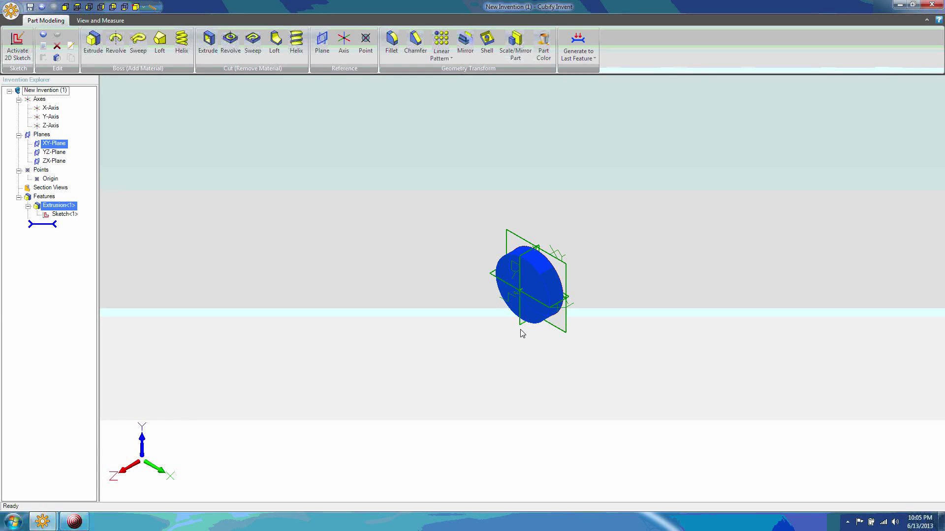
# - Add Sketch<3> and Sketch<2> after Sketch<4> and confirm the loft, creating Loft<5>
pyautogui.moveTo(542, 344); pyautogui.dragTo(551, 340, button='middle')
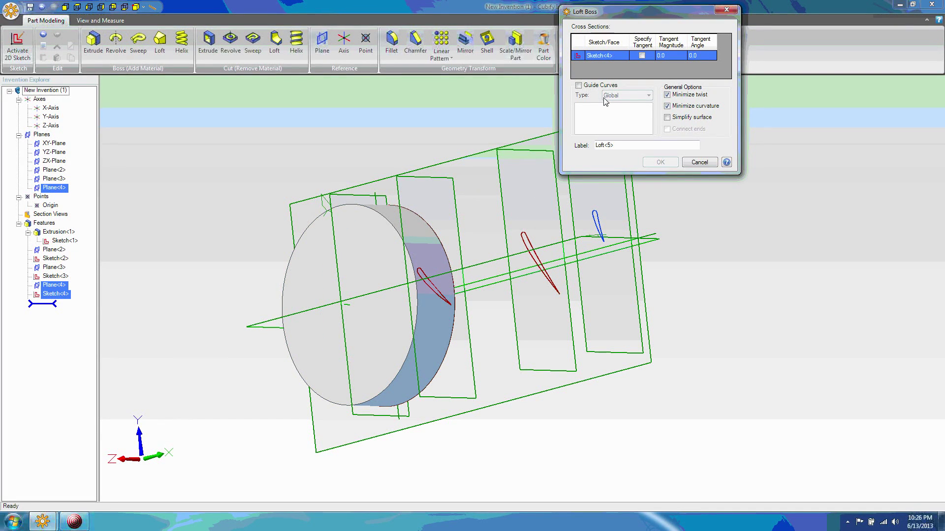
pyautogui.click(538, 260)
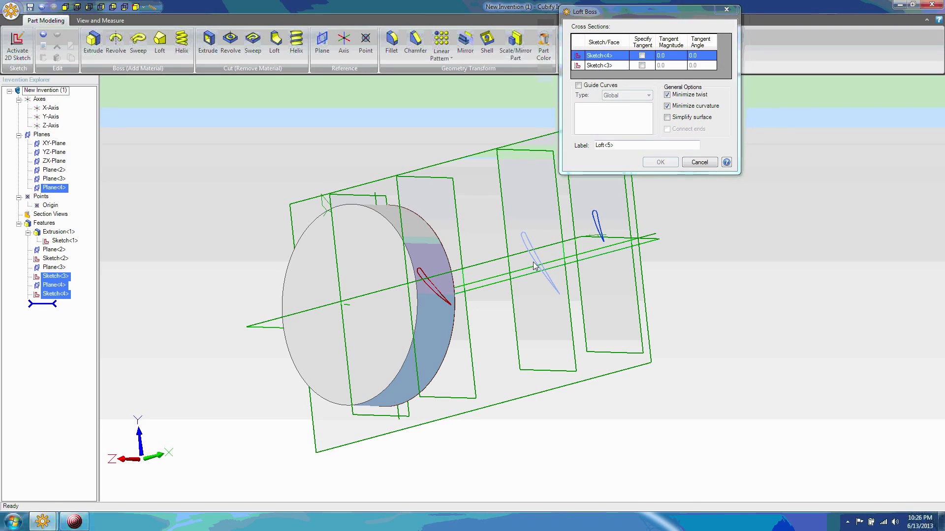
pyautogui.click(432, 291)
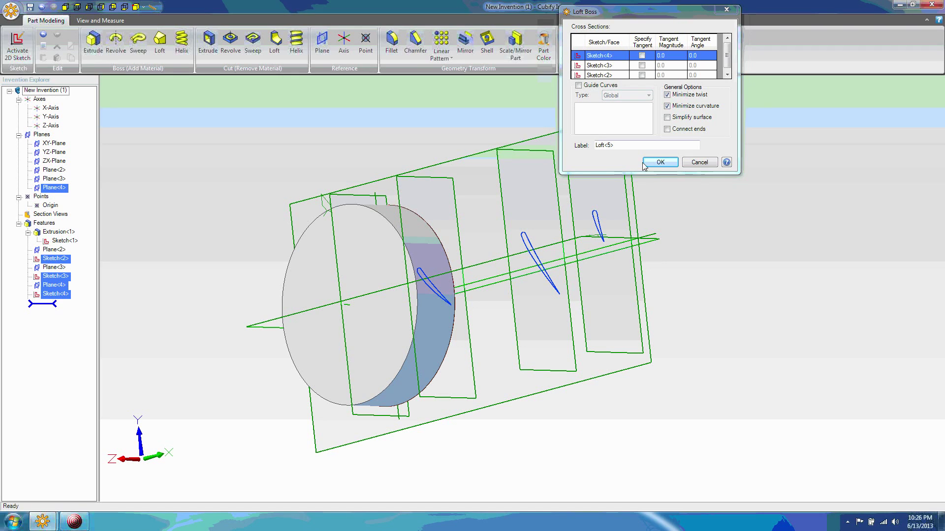
pyautogui.click(657, 164)
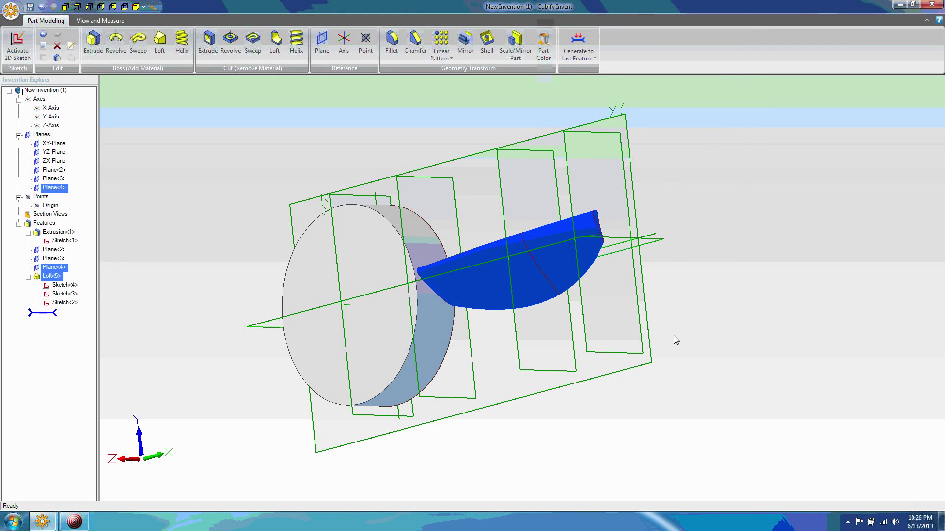
pyautogui.moveTo(674, 336)
pyautogui.mouseDown(button='right')
pyautogui.moveTo(644, 344)
pyautogui.moveTo(690, 331)
pyautogui.moveTo(668, 352)
pyautogui.moveTo(678, 350)
pyautogui.mouseUp(button='right')
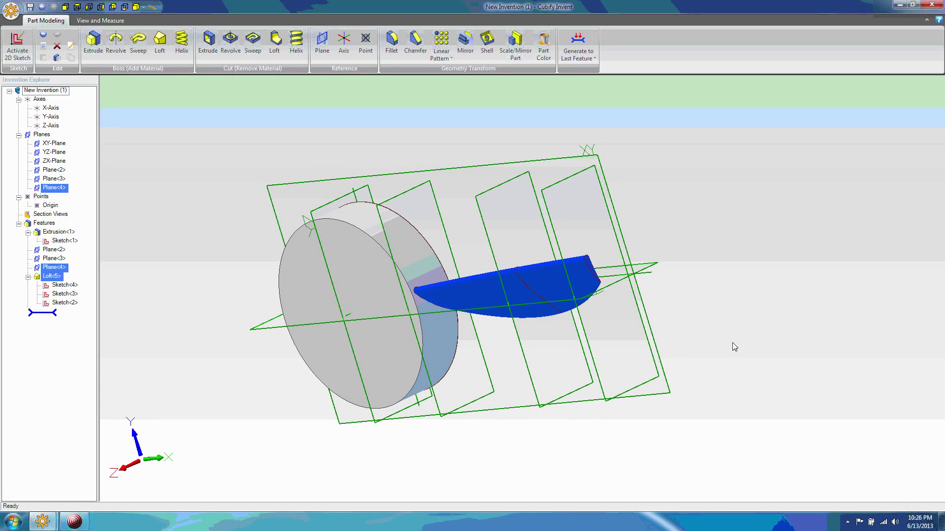
pyautogui.click(760, 326)
pyautogui.moveTo(731, 371); pyautogui.dragTo(597, 358, button='right')
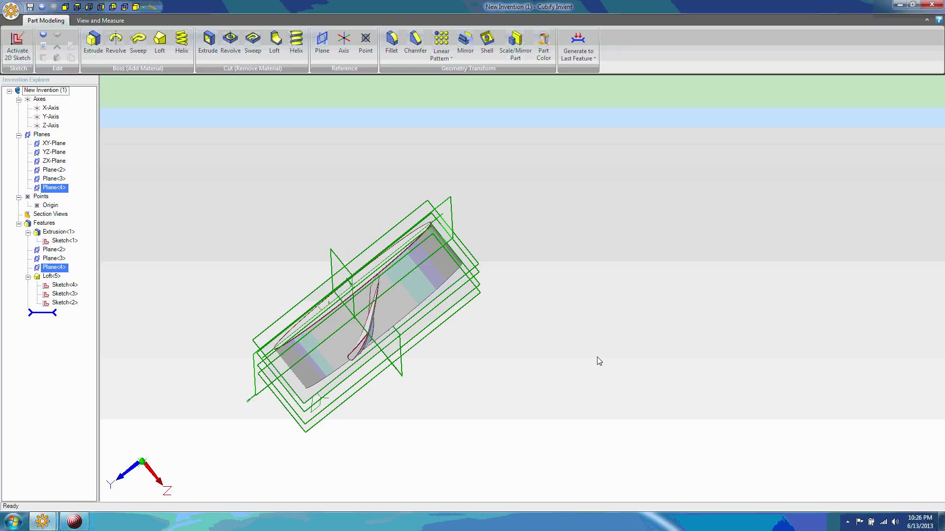